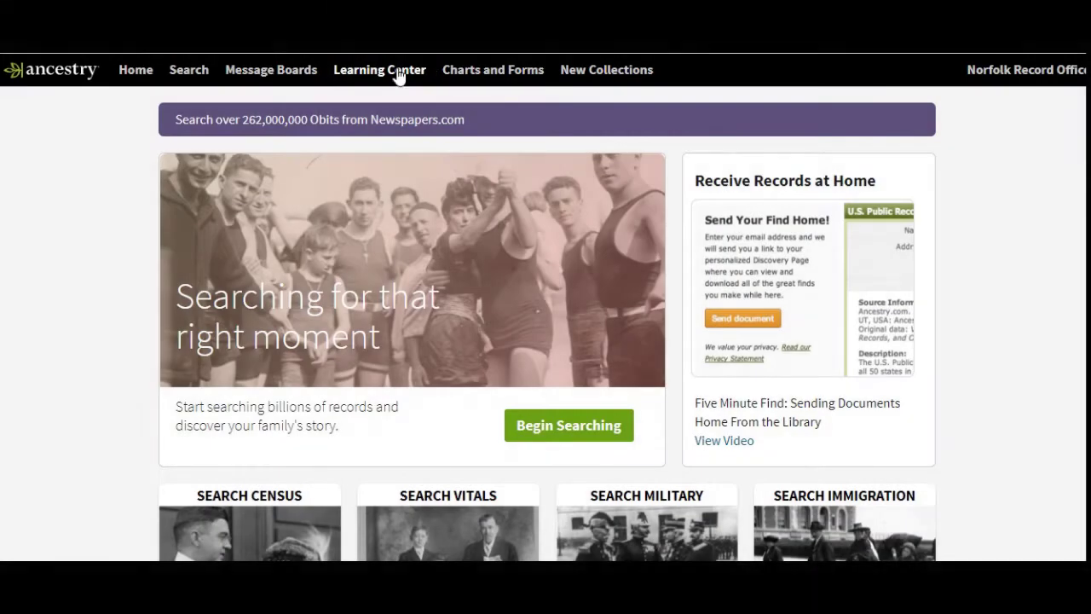
Open the Search menu to list the available record categories
{"action": "left_click", "coordinate": [187, 75]}
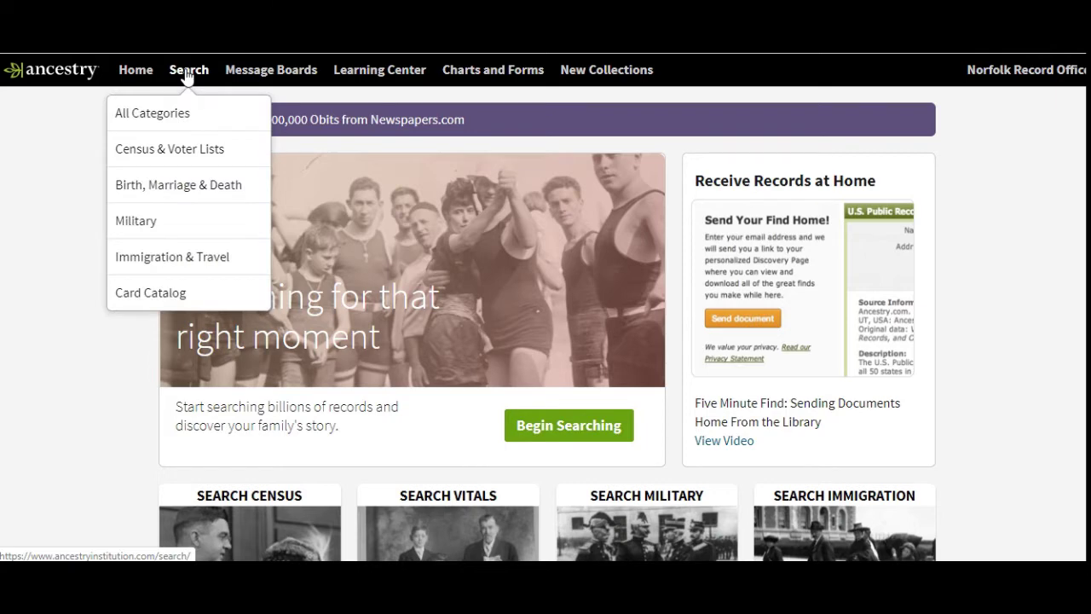
Go through Census & Voter Lists and U.K. Census Collection to the 1851 England Census search form
{"action": "left_click", "coordinate": [178, 152]}
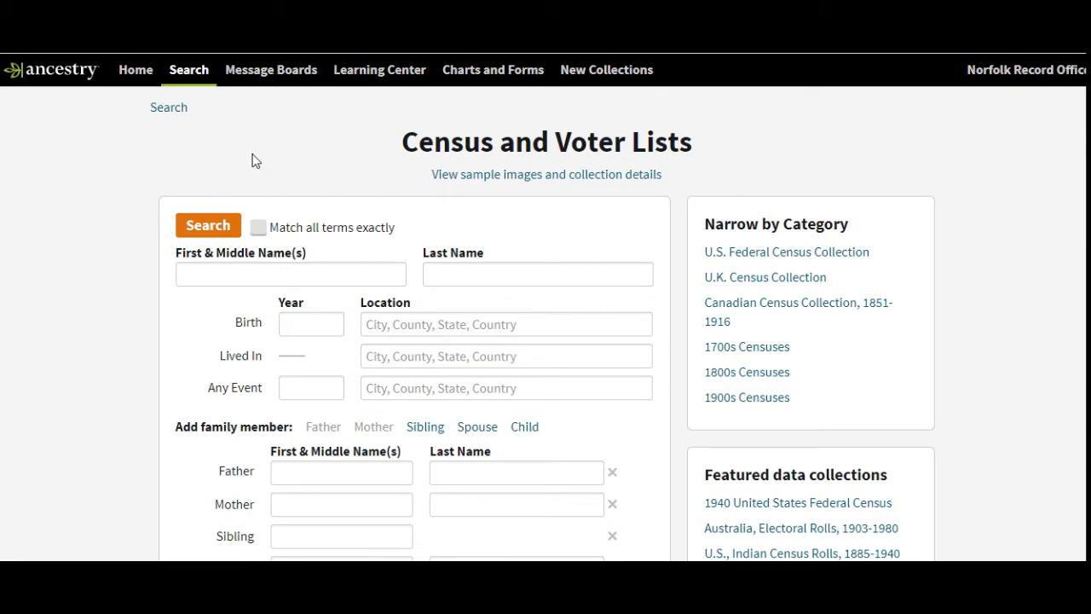
{"action": "left_click", "coordinate": [758, 281]}
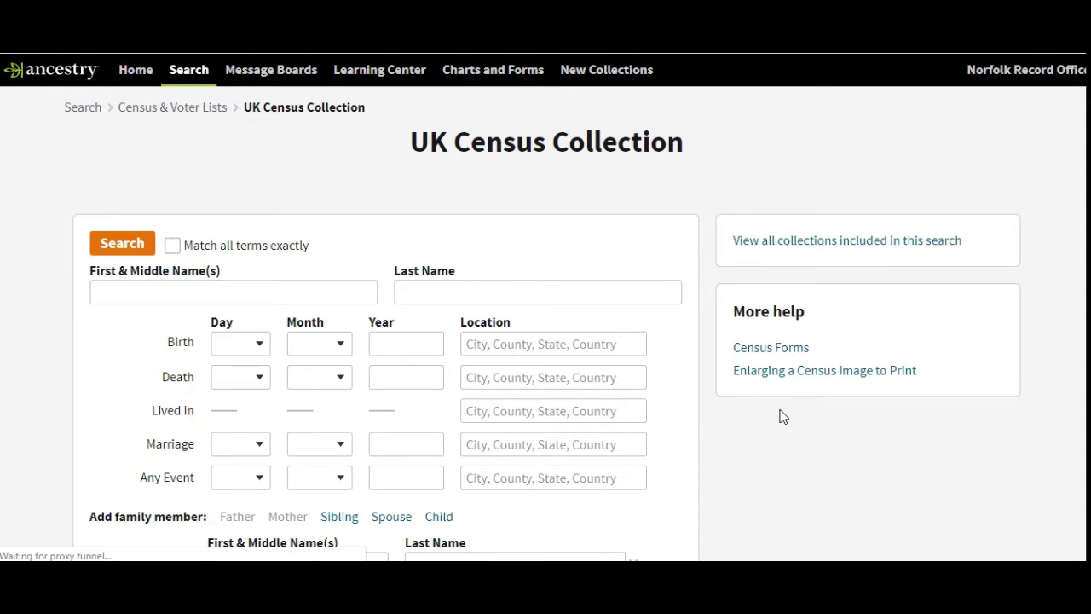
{"action": "scroll", "coordinate": [780, 415], "scroll_direction": "down", "scroll_amount": 1}
{"action": "scroll", "coordinate": [783, 416], "scroll_direction": "down", "scroll_amount": 9}
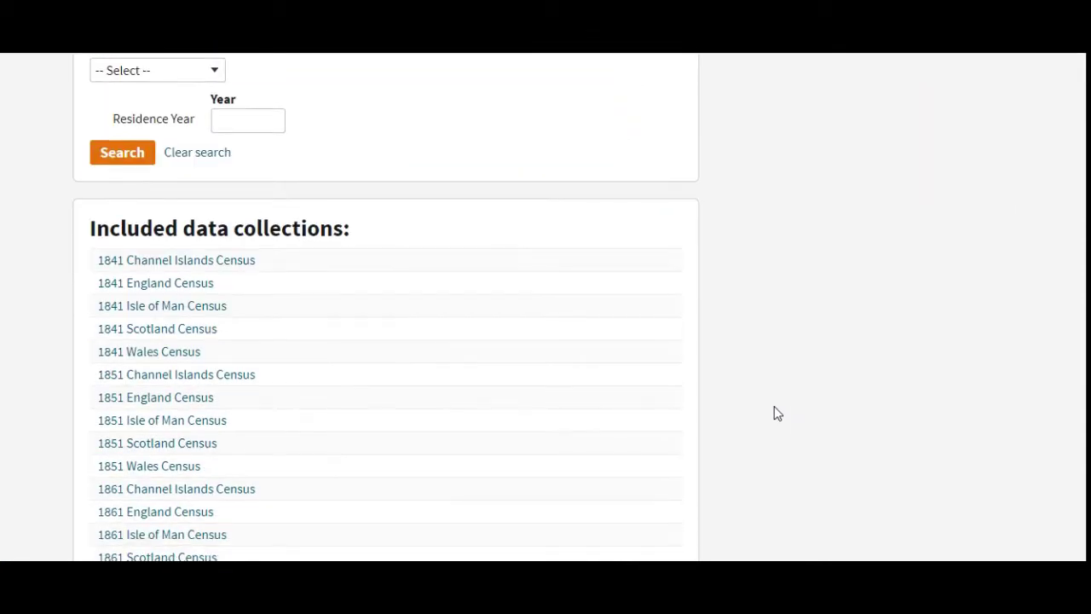
{"action": "scroll", "coordinate": [774, 415], "scroll_direction": "down", "scroll_amount": 3}
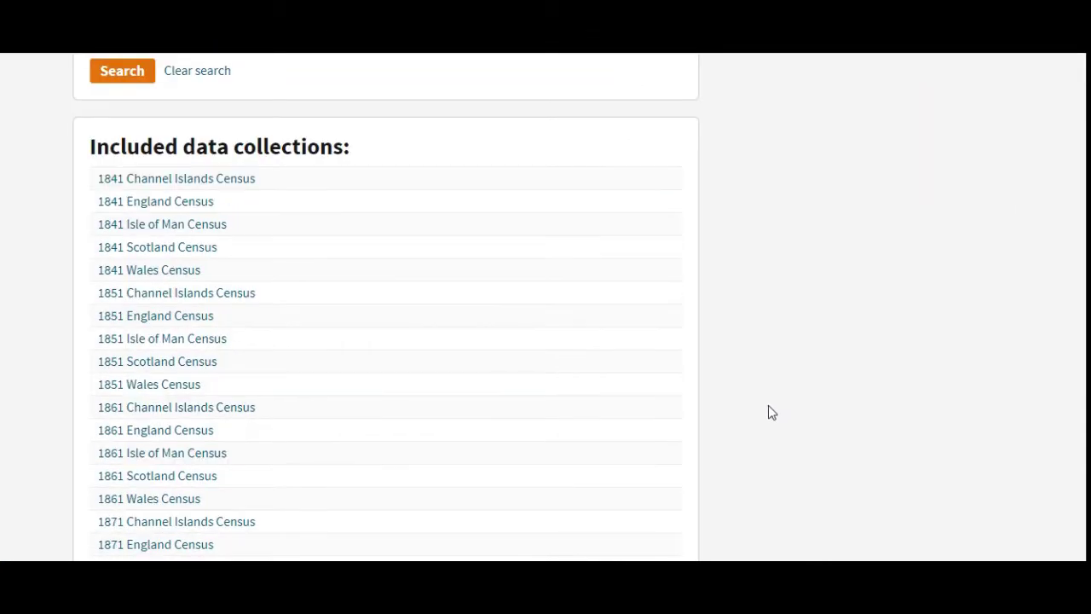
{"action": "left_click", "coordinate": [108, 319]}
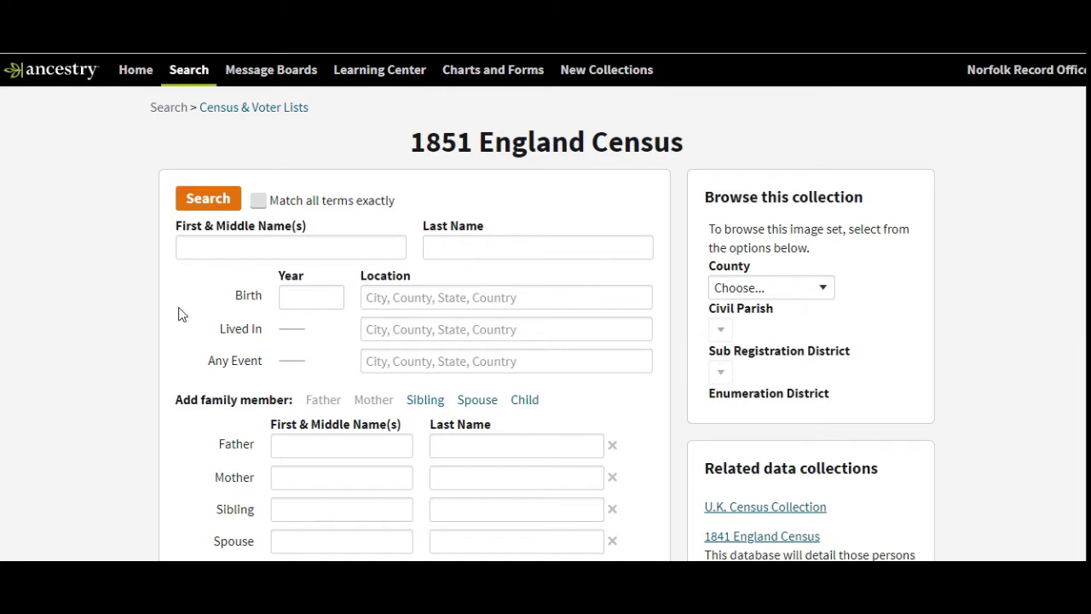
{"action": "left_click", "coordinate": [218, 249]}
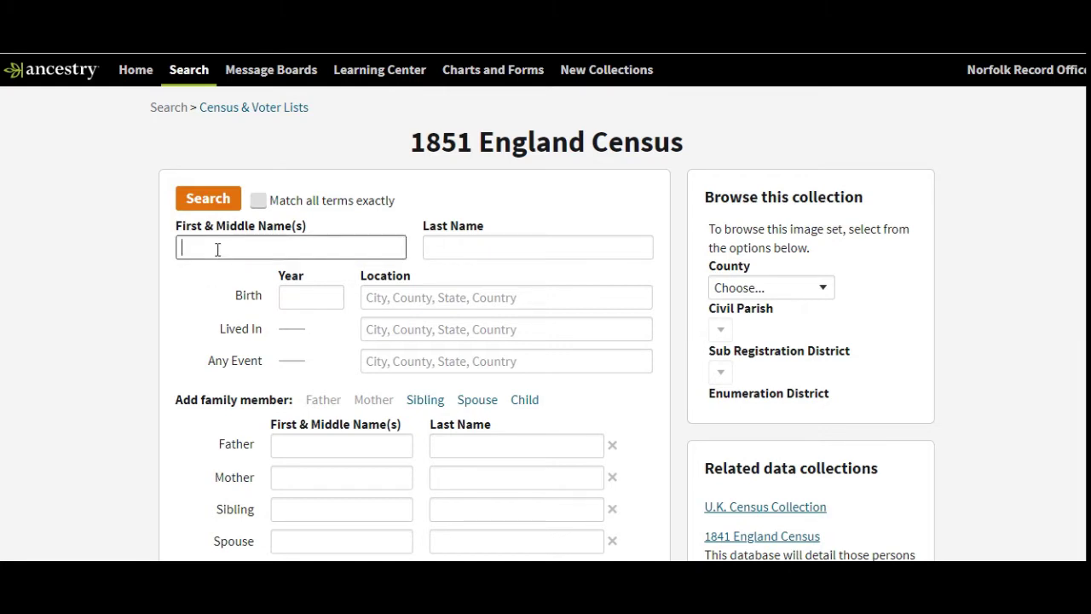
Enter the ancestor's first name and surname, requiring an exact surname match
{"action": "type", "text": "Robert"}
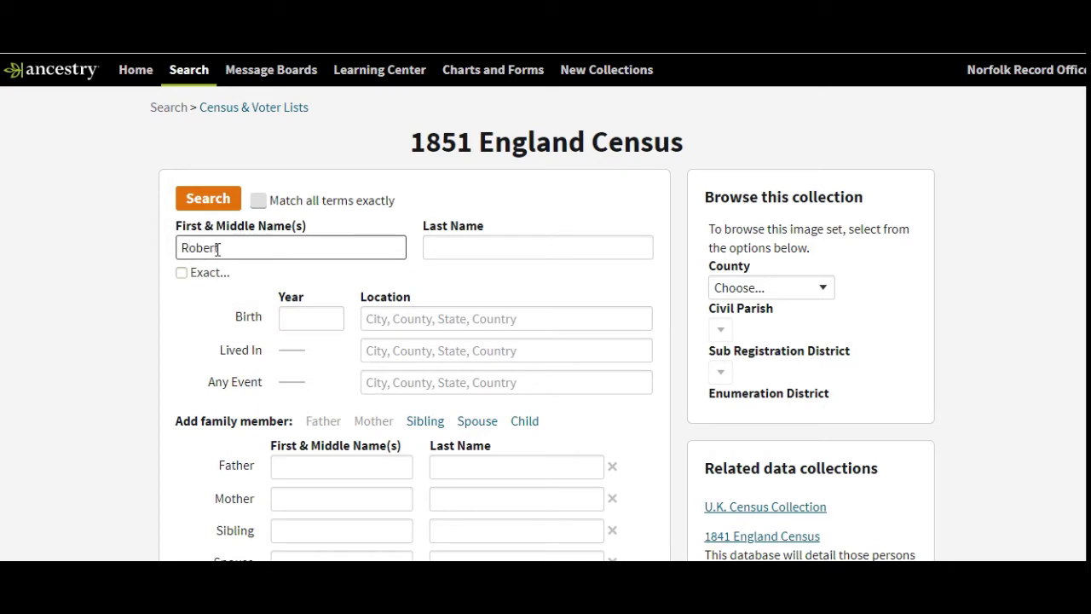
{"action": "key", "text": "Tab"}
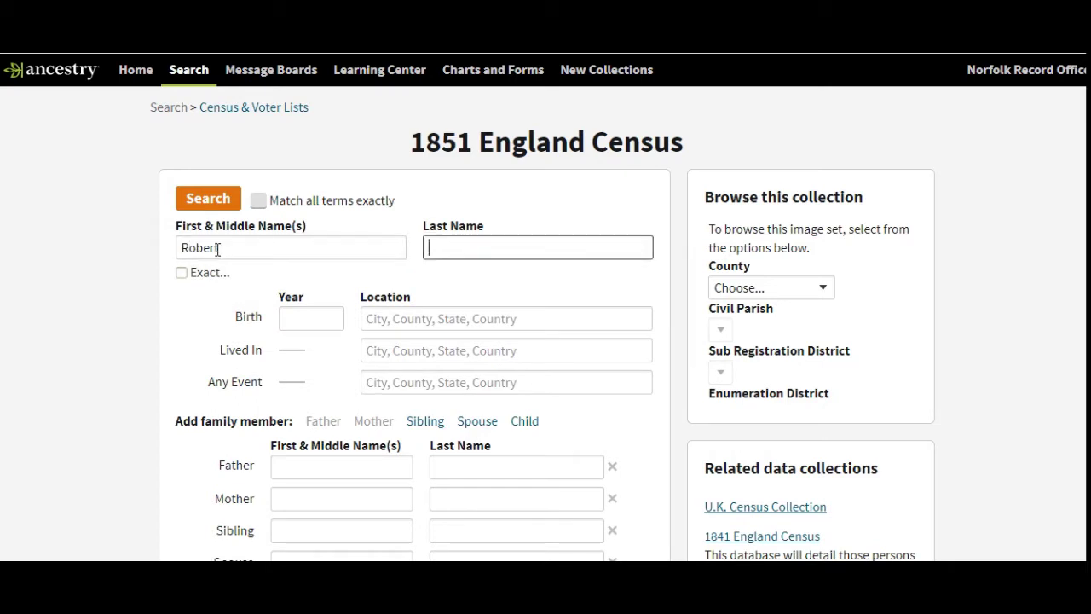
{"action": "type", "text": "Ashby"}
{"action": "left_click", "coordinate": [429, 274]}
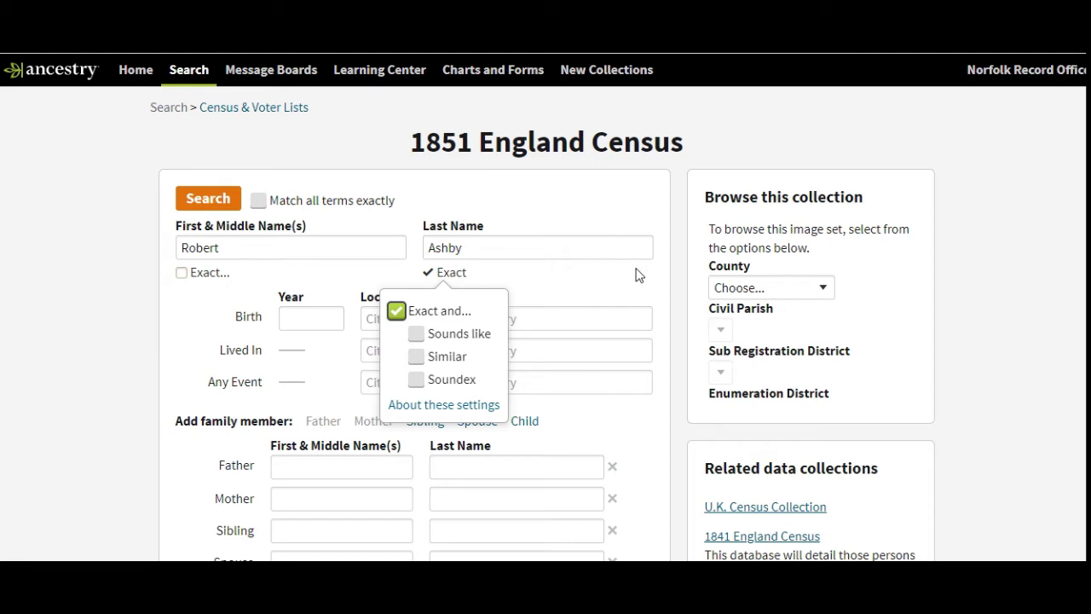
{"action": "left_click", "coordinate": [671, 280]}
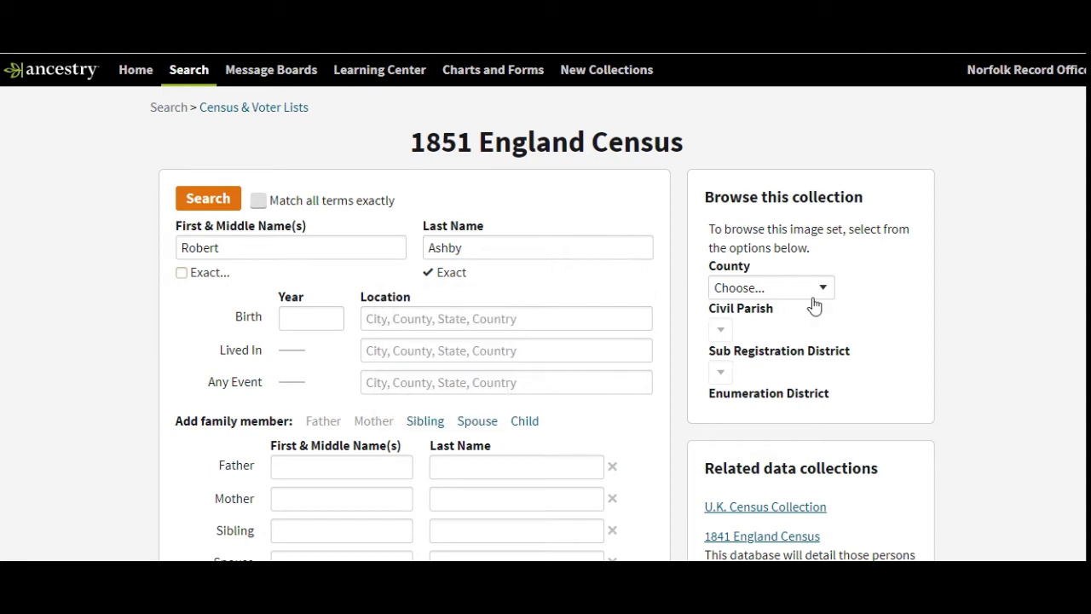
Set the Lived In residence to Ashill, Norfolk, England
{"action": "left_click", "coordinate": [418, 351]}
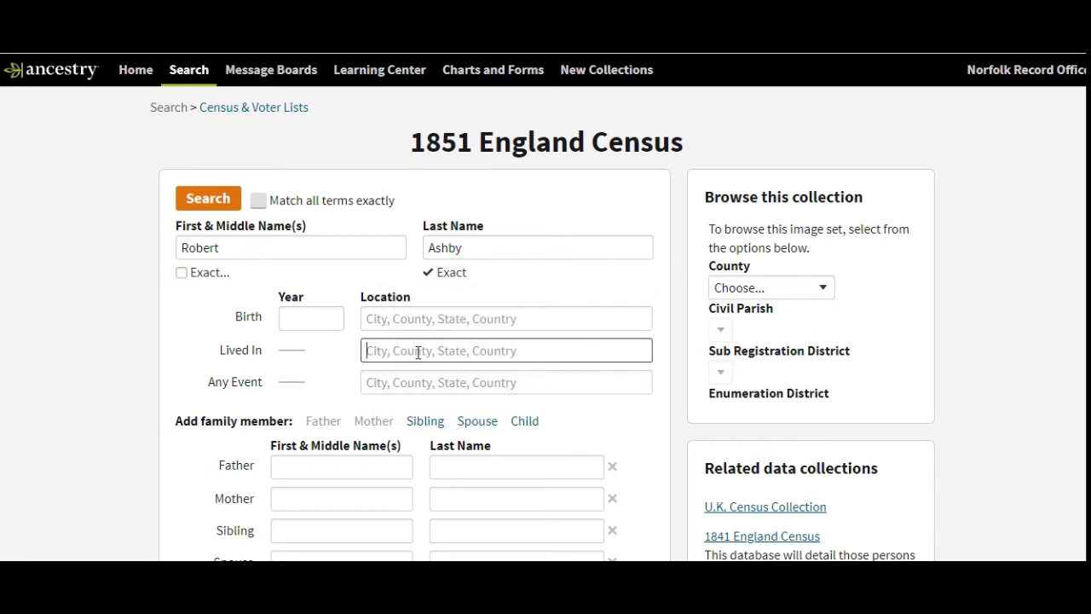
{"action": "type", "text": "As"}
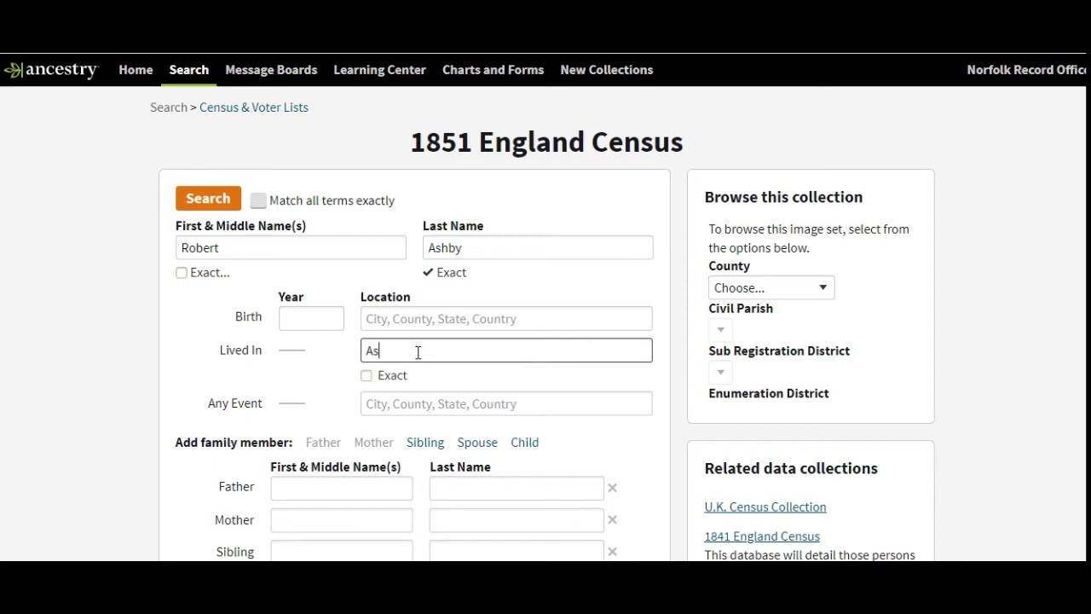
{"action": "type", "text": "hill"}
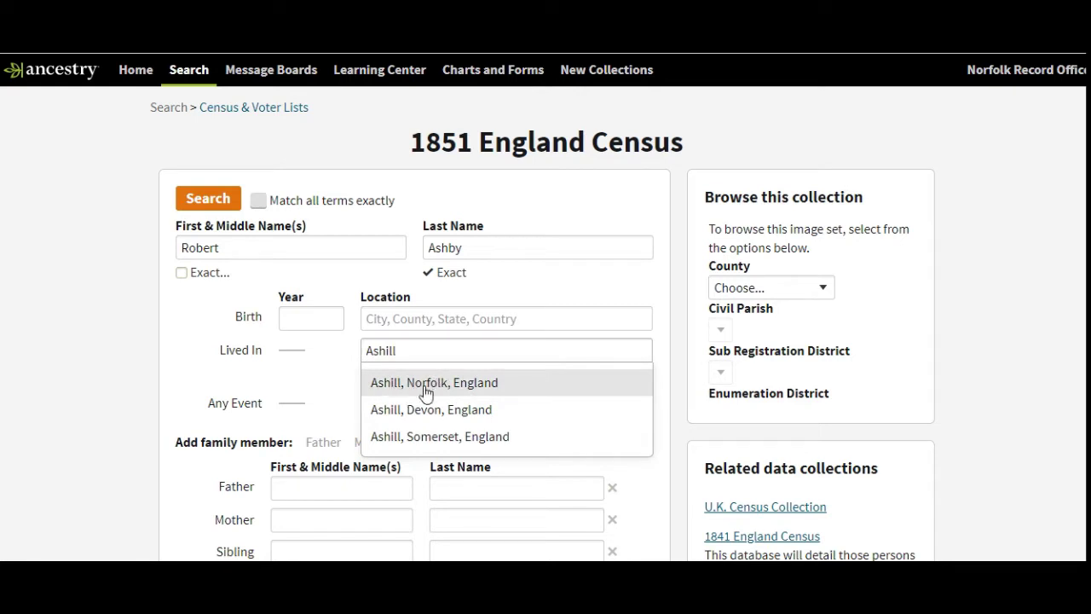
{"action": "left_click", "coordinate": [425, 391]}
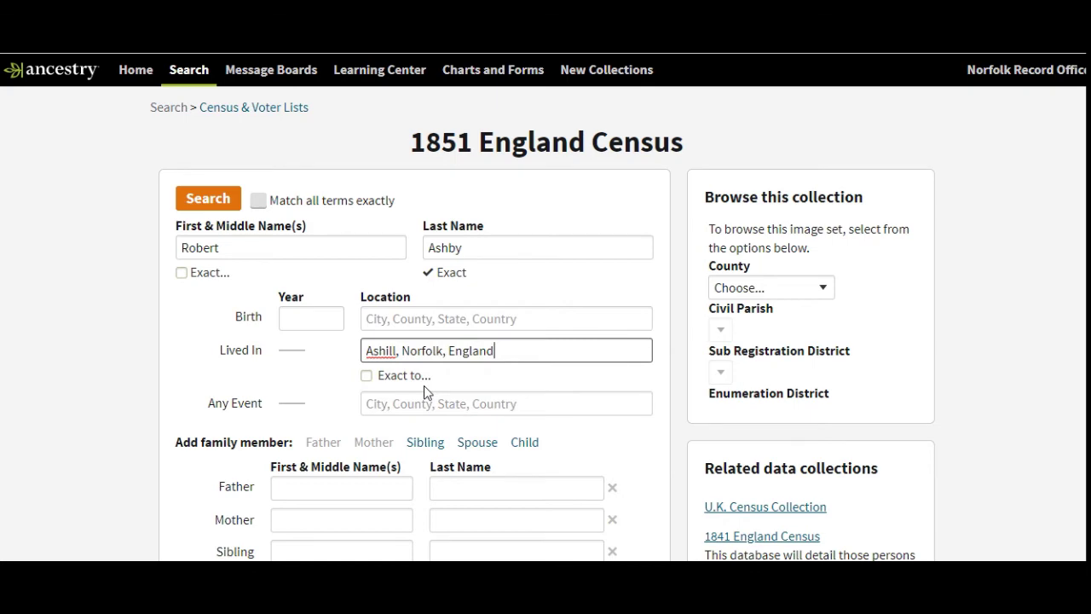
Run the 1851 census search, returning 60 results led by an Ashill-born household head
{"action": "scroll", "coordinate": [426, 392], "scroll_direction": "down", "scroll_amount": 6}
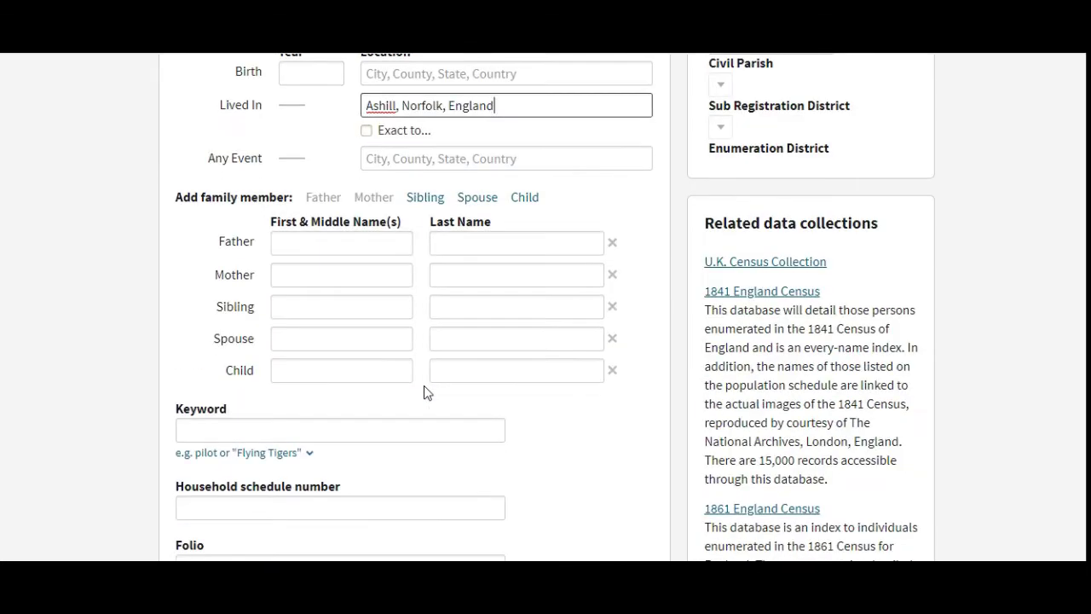
{"action": "scroll", "coordinate": [426, 388], "scroll_direction": "down", "scroll_amount": 2}
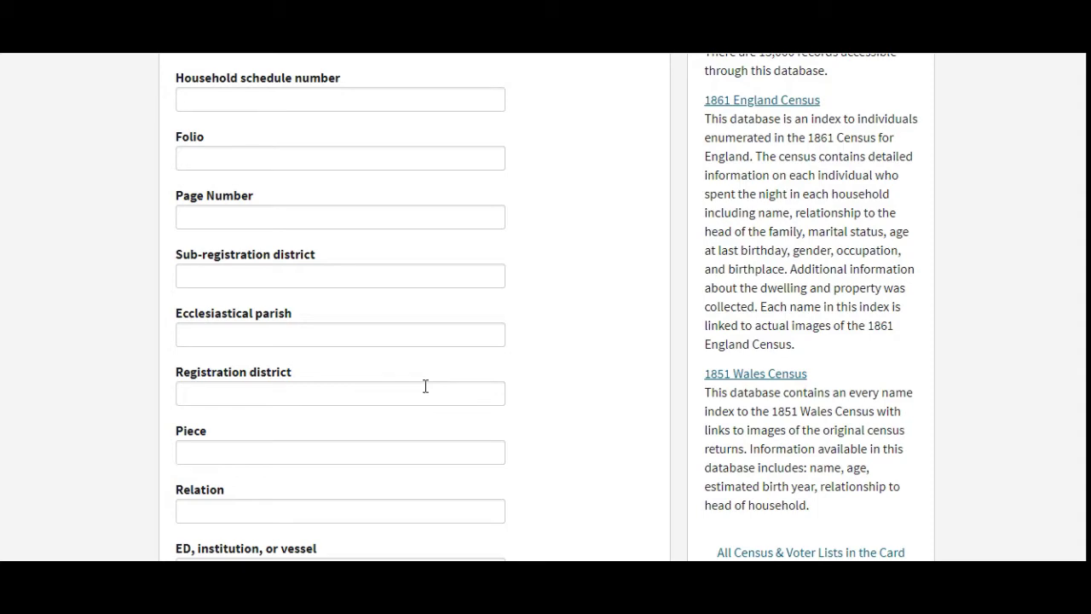
{"action": "scroll", "coordinate": [425, 386], "scroll_direction": "down", "scroll_amount": 3}
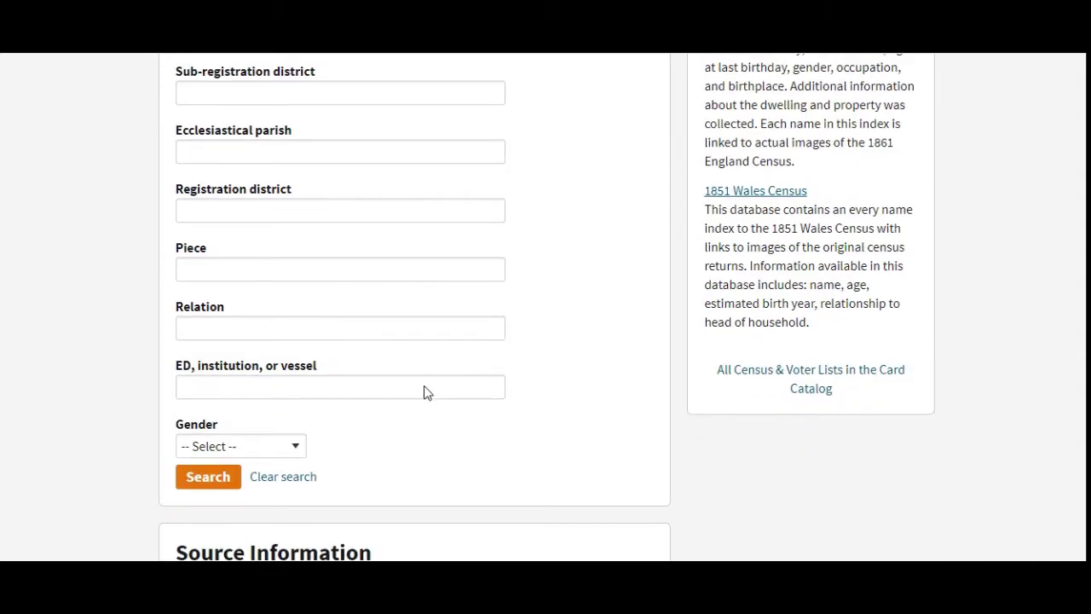
{"action": "left_click", "coordinate": [197, 416]}
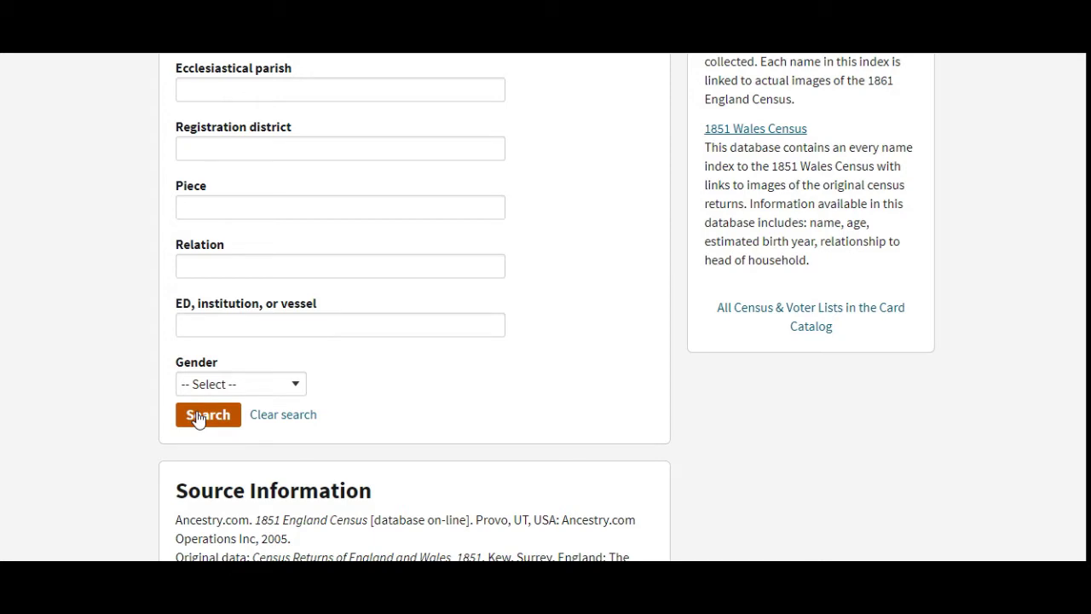
{"action": "left_click", "coordinate": [197, 418]}
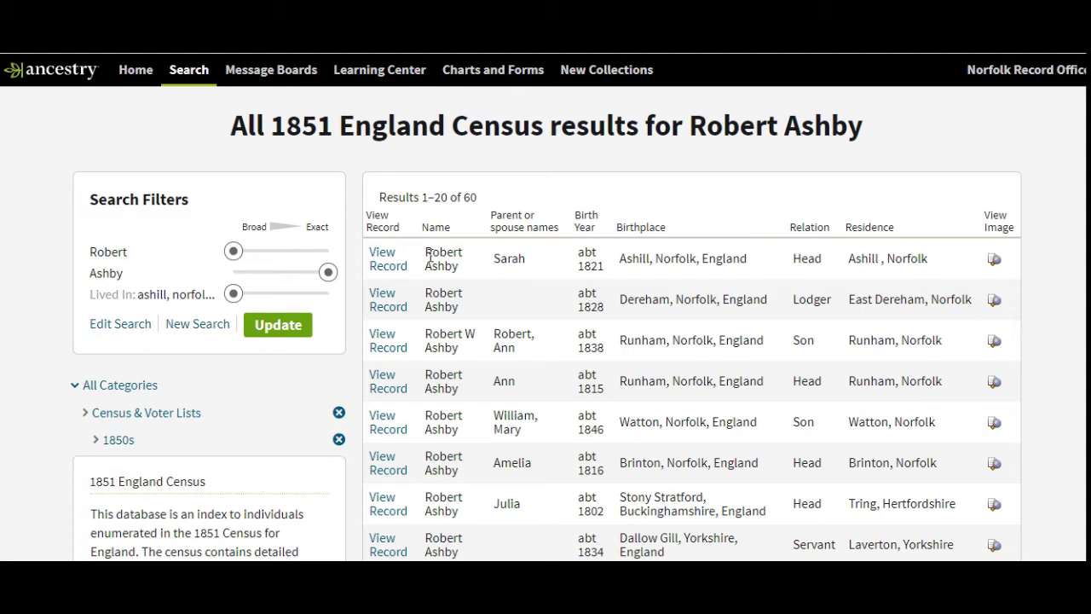
Open the top result's full record: the 30-year-old household head born in Ashill, Norfolk
{"action": "mouse_move", "coordinate": [398, 272]}
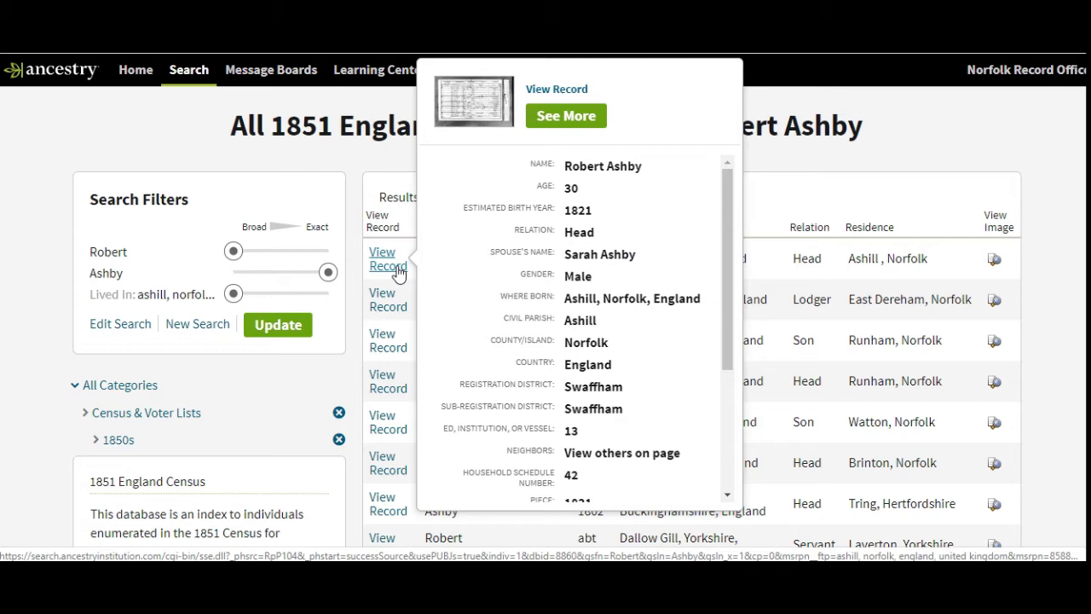
{"action": "left_click", "coordinate": [397, 271]}
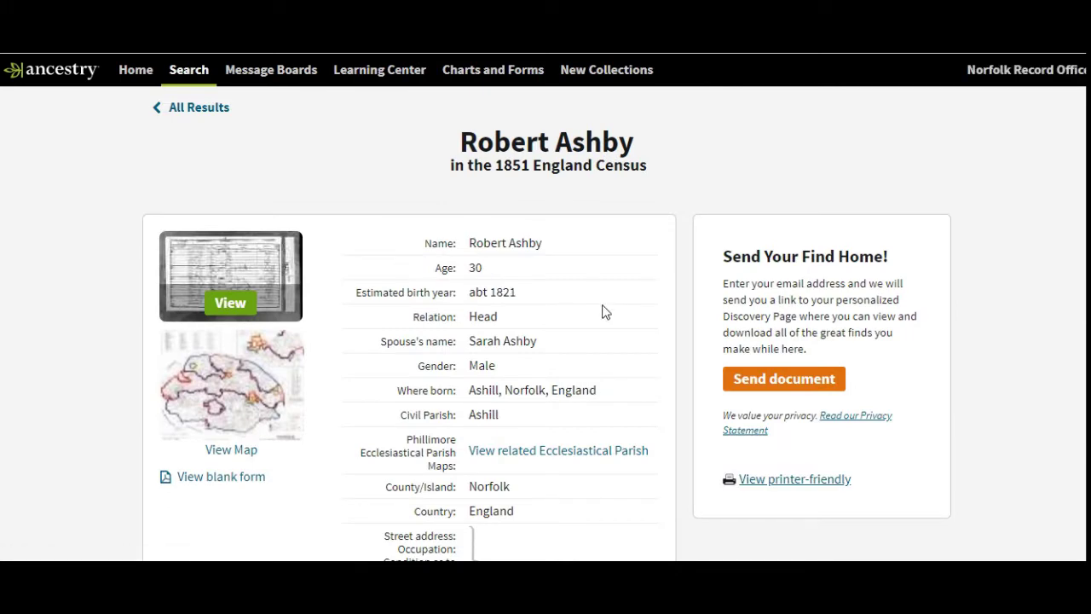
{"action": "scroll", "coordinate": [604, 312], "scroll_direction": "down", "scroll_amount": 1}
{"action": "scroll", "coordinate": [603, 312], "scroll_direction": "down", "scroll_amount": 1}
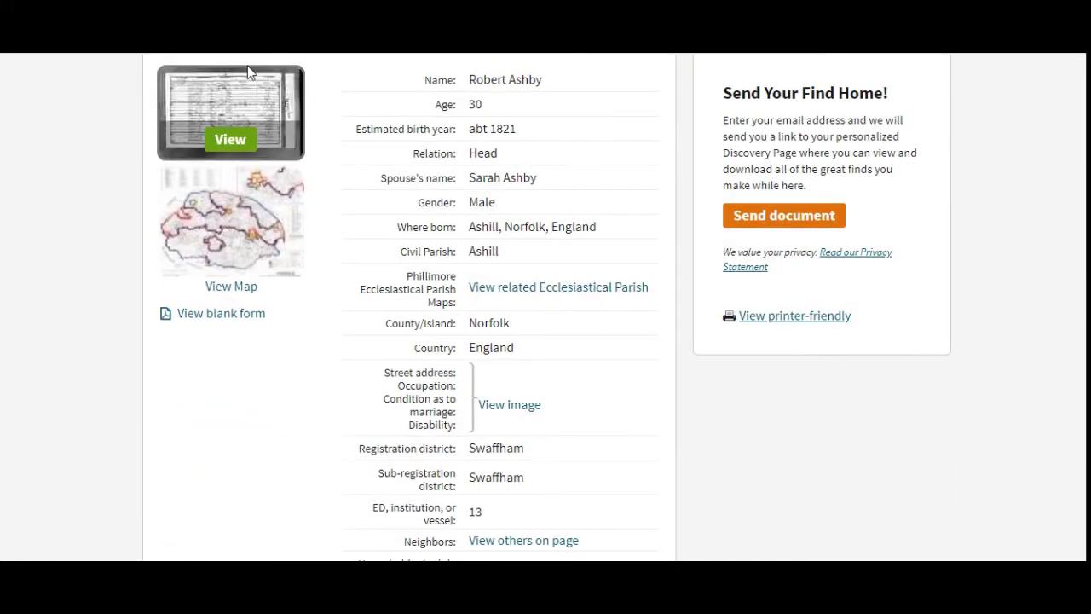
Open the scanned census page (image 12 of 37), then zoom and pan across the household's entries
{"action": "left_click", "coordinate": [220, 100]}
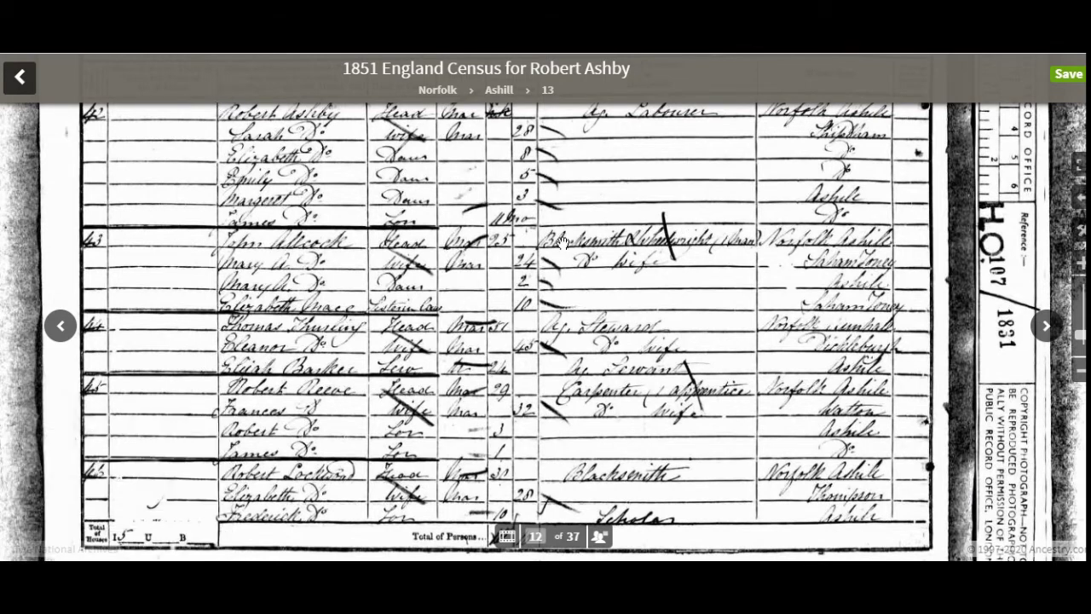
{"action": "left_click_drag", "start_coordinate": [562, 228], "coordinate": [562, 245]}
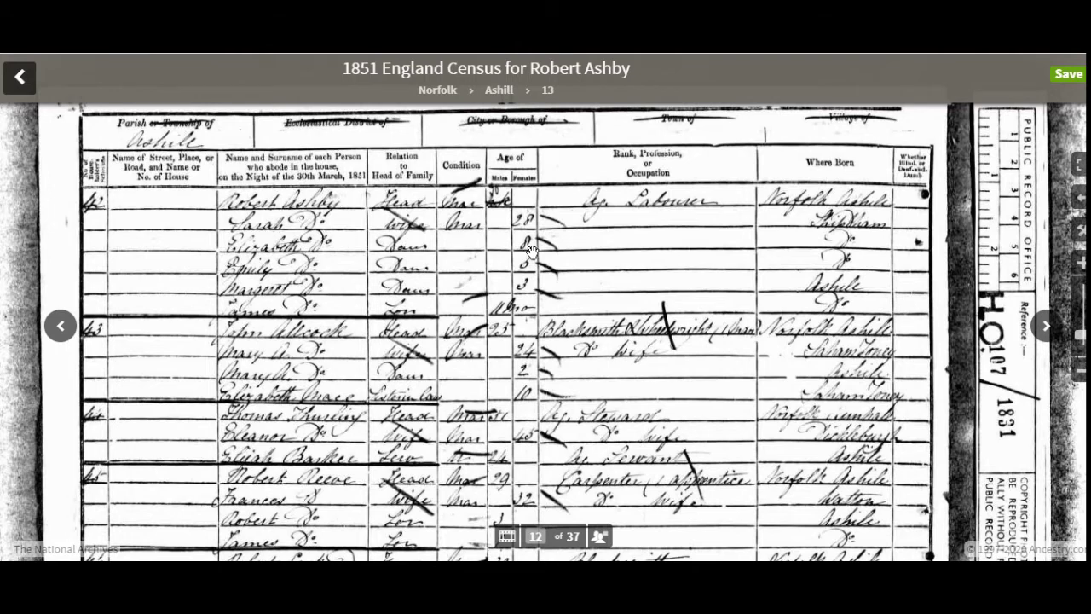
{"action": "scroll", "coordinate": [530, 253], "scroll_direction": "up", "scroll_amount": 1}
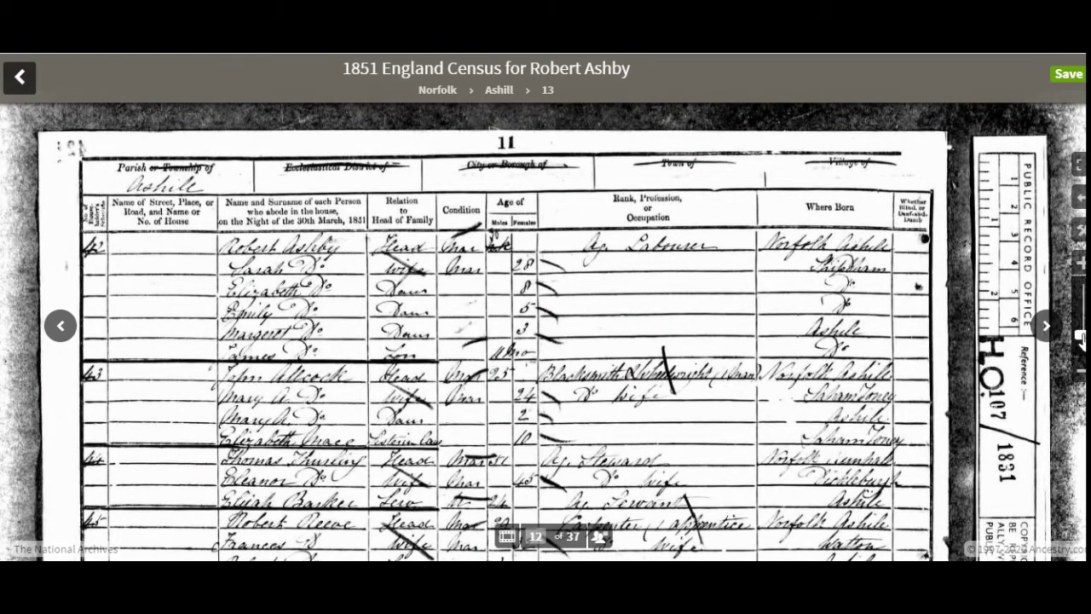
{"action": "left_click_drag", "start_coordinate": [1079, 337], "coordinate": [1081, 325]}
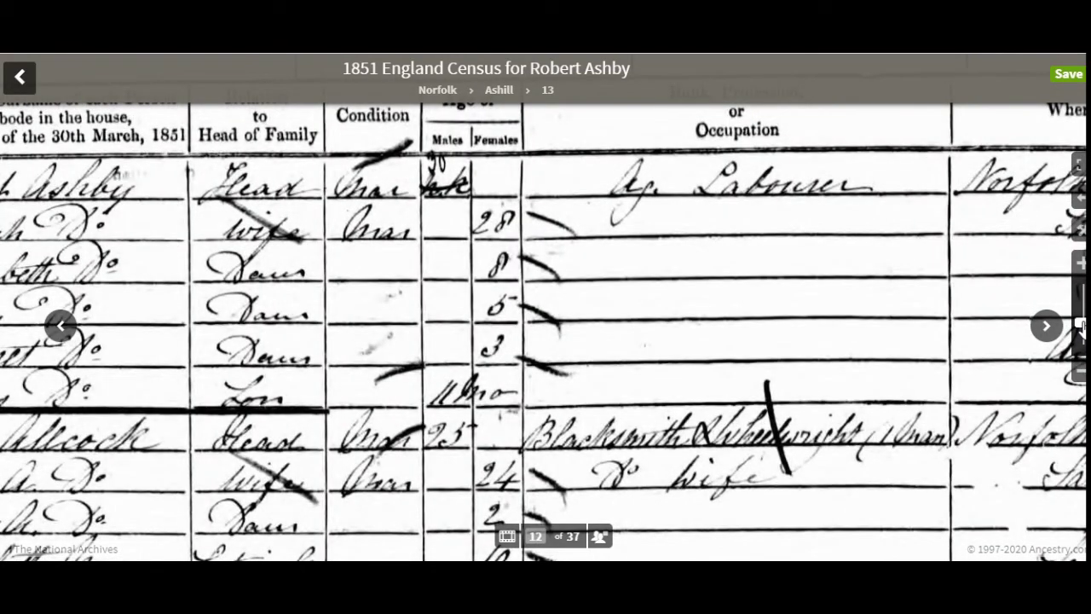
{"action": "left_click_drag", "start_coordinate": [1079, 324], "coordinate": [1081, 335]}
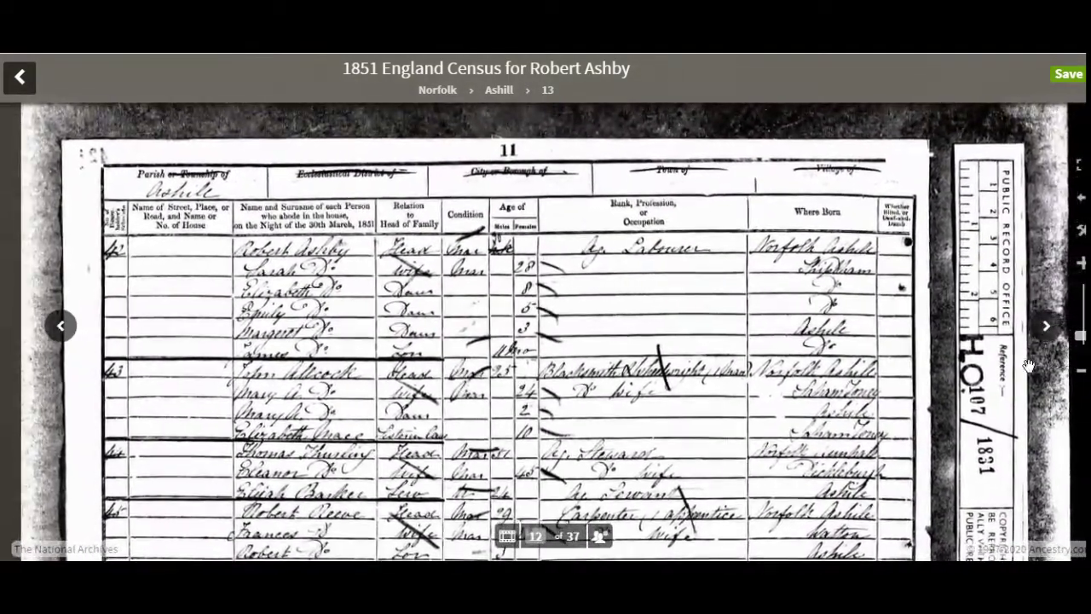
{"action": "left_click_drag", "start_coordinate": [929, 435], "coordinate": [954, 368]}
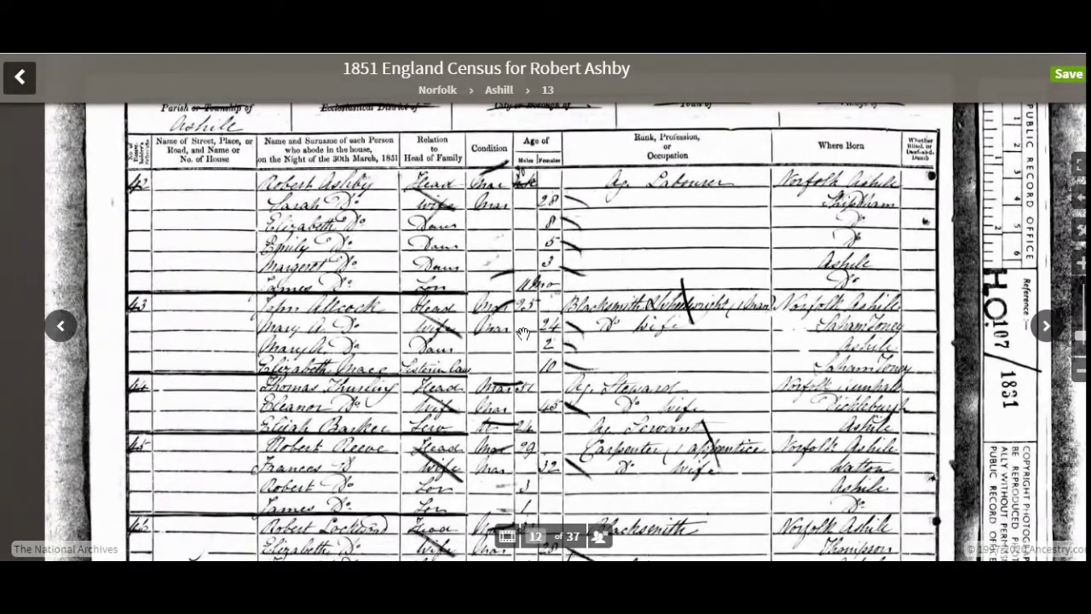
{"action": "left_click", "coordinate": [505, 537]}
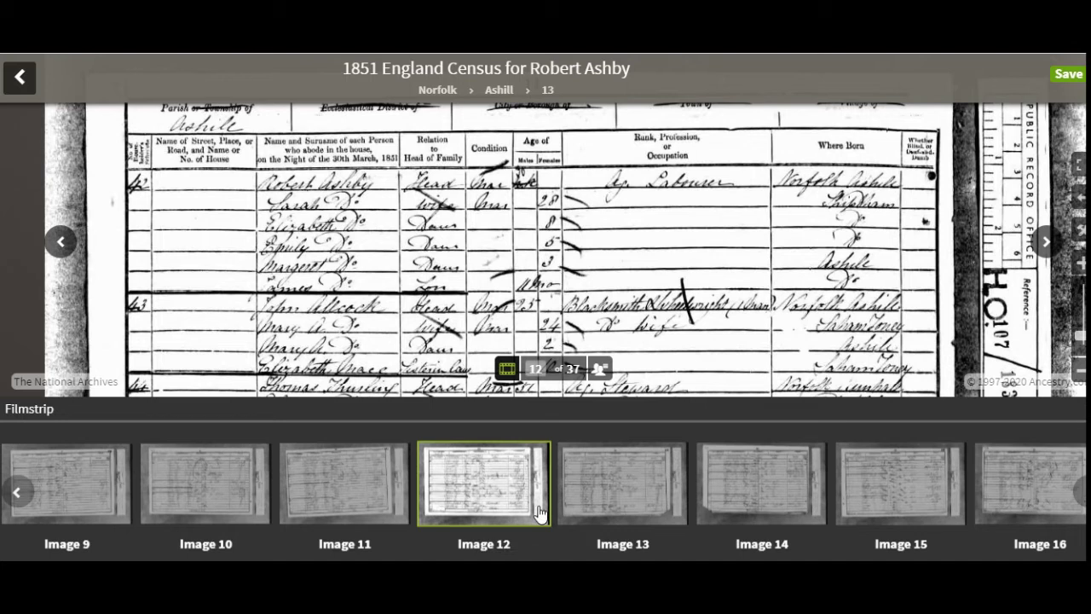
{"action": "mouse_move", "coordinate": [600, 514]}
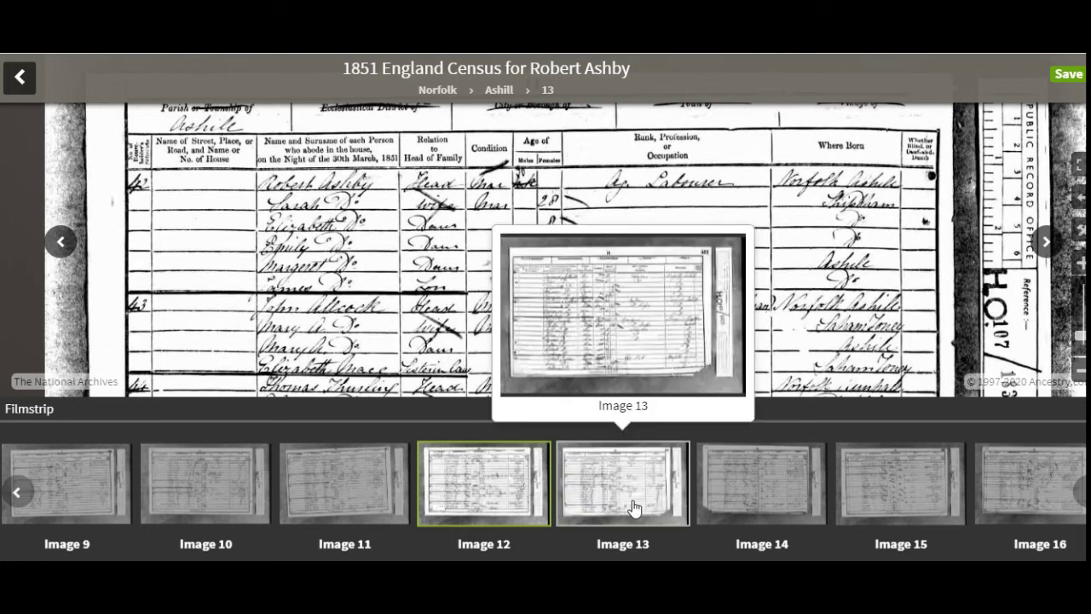
{"action": "mouse_move", "coordinate": [727, 318]}
{"action": "left_mouse_down"}
{"action": "mouse_move", "coordinate": [810, 188]}
{"action": "mouse_move", "coordinate": [805, 173]}
{"action": "mouse_move", "coordinate": [802, 244]}
{"action": "mouse_move", "coordinate": [743, 324]}
{"action": "left_mouse_up"}
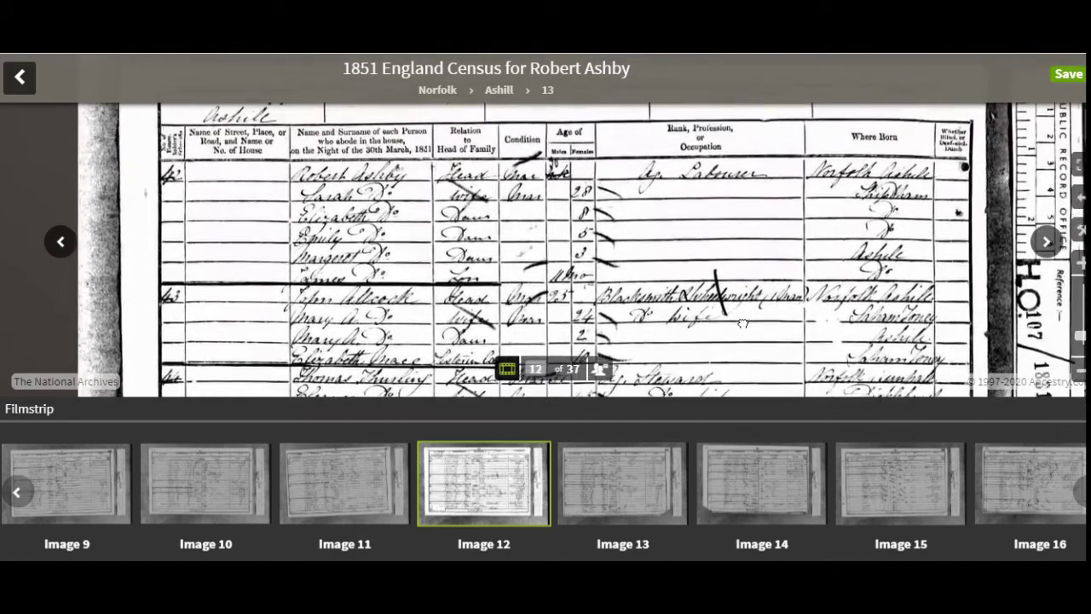
{"action": "mouse_move", "coordinate": [651, 445]}
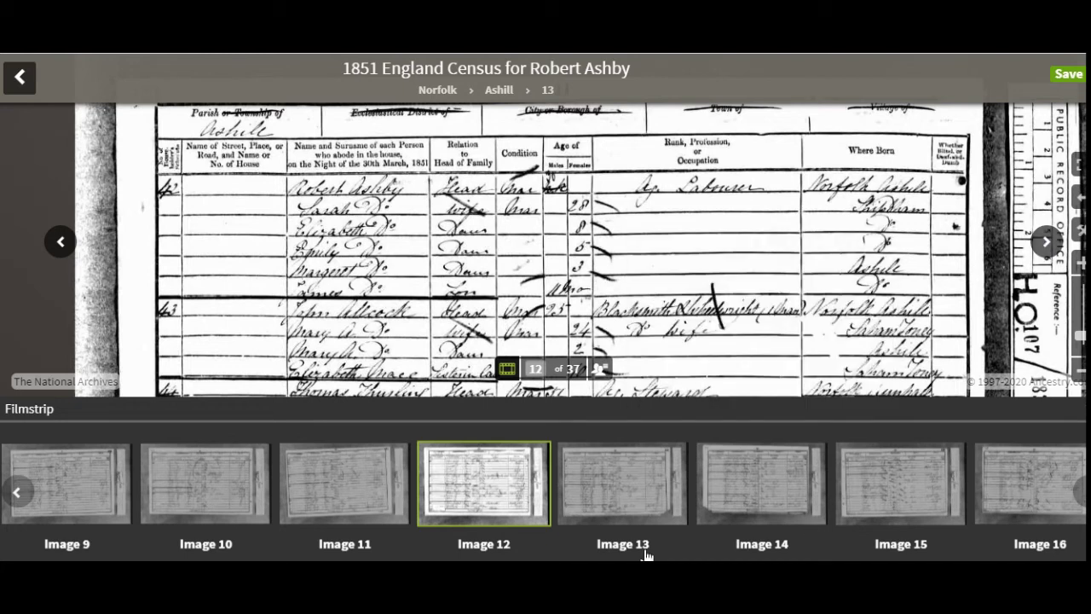
{"action": "left_click", "coordinate": [507, 369]}
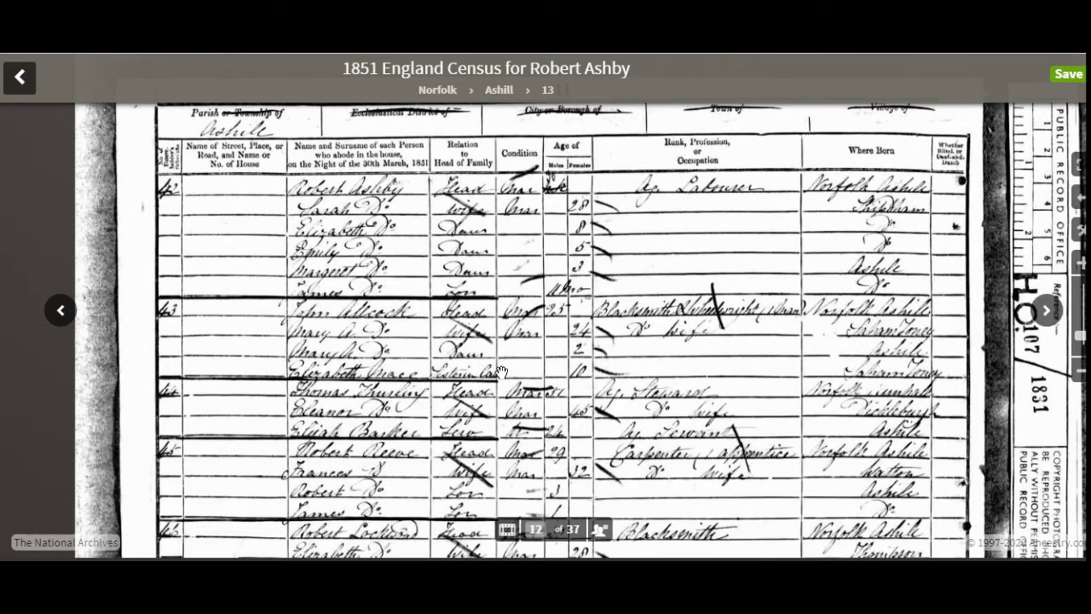
{"action": "left_click", "coordinate": [601, 537]}
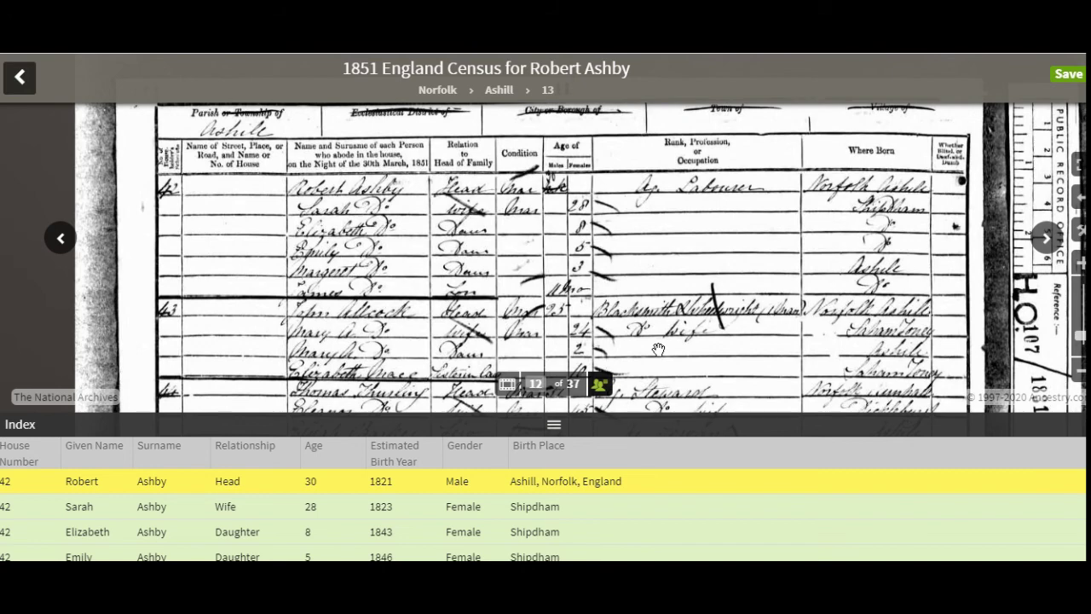
{"action": "left_click", "coordinate": [600, 385]}
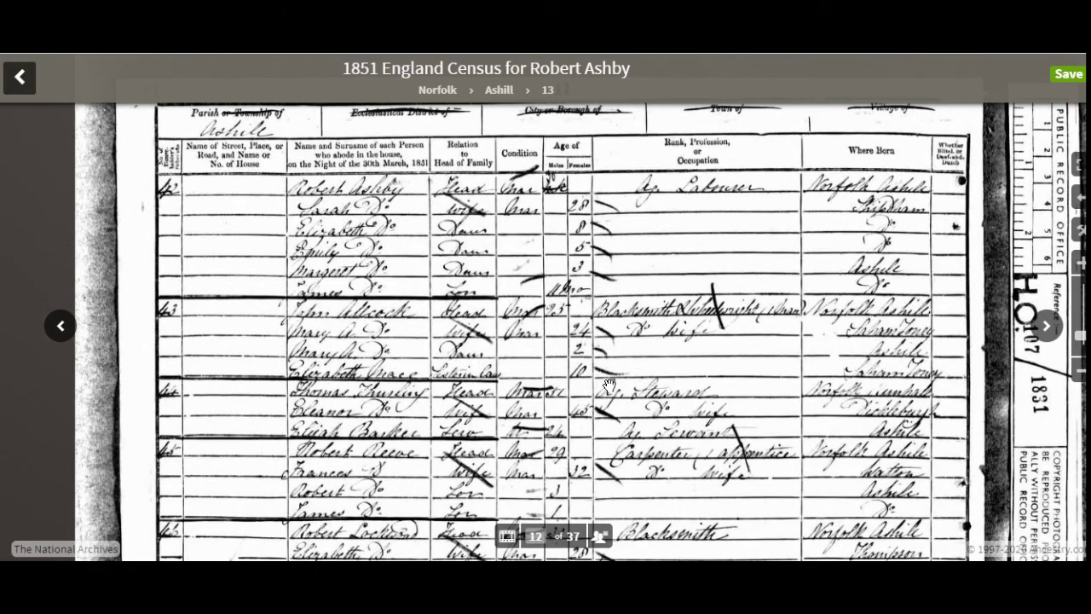